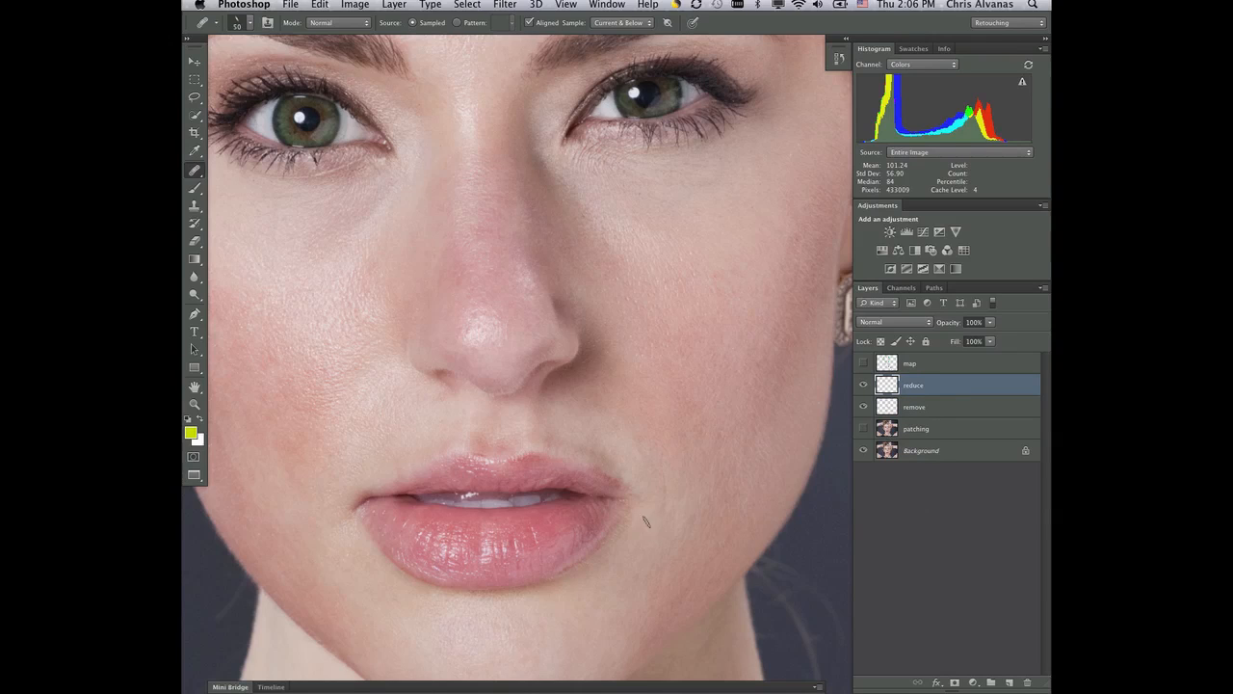
- Heal the crease beside the corner of the mouth on the reduce layer, sampling nearby cheek skin
left_click(690, 483, "alt")
mouse_move(665, 475)
left_mouse_down()
mouse_move(663, 517)
mouse_move(677, 447)
left_mouse_up()
- Try a lower opacity on the reduce layer, restore it to 100%, and keep that layer selected
left_click(989, 341)
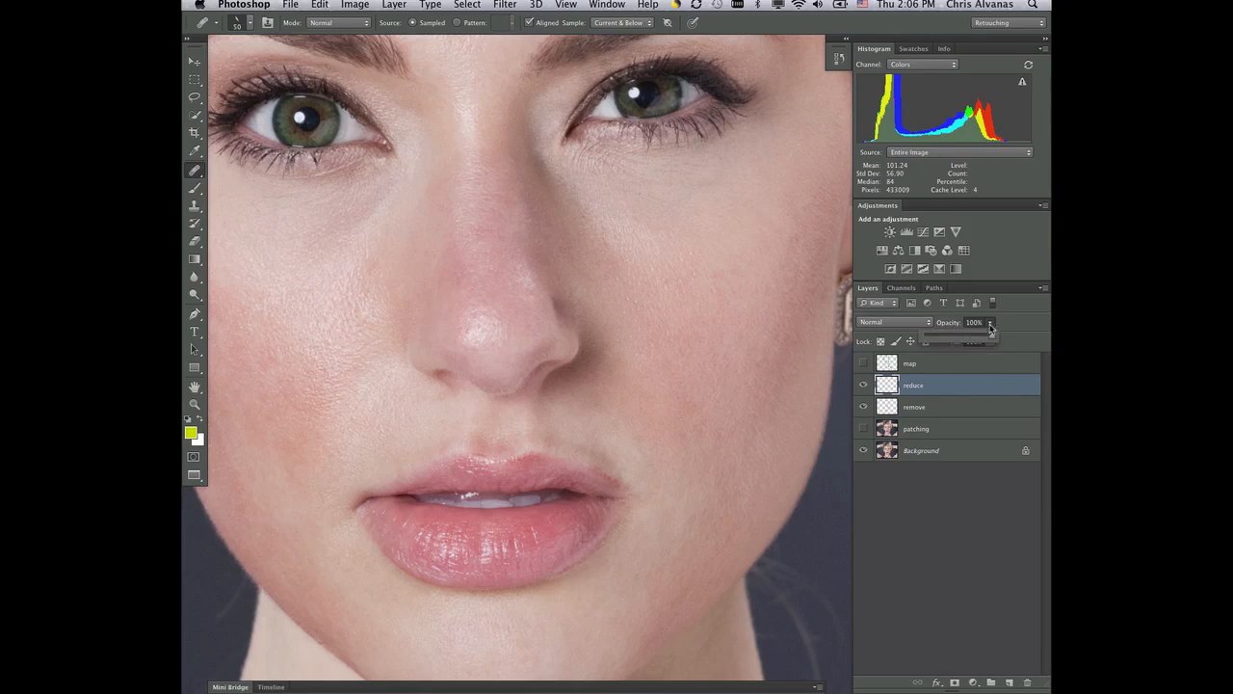
left_click_drag(991, 339, 938, 337)
left_click_drag(938, 341, 1013, 340)
left_click(961, 405)
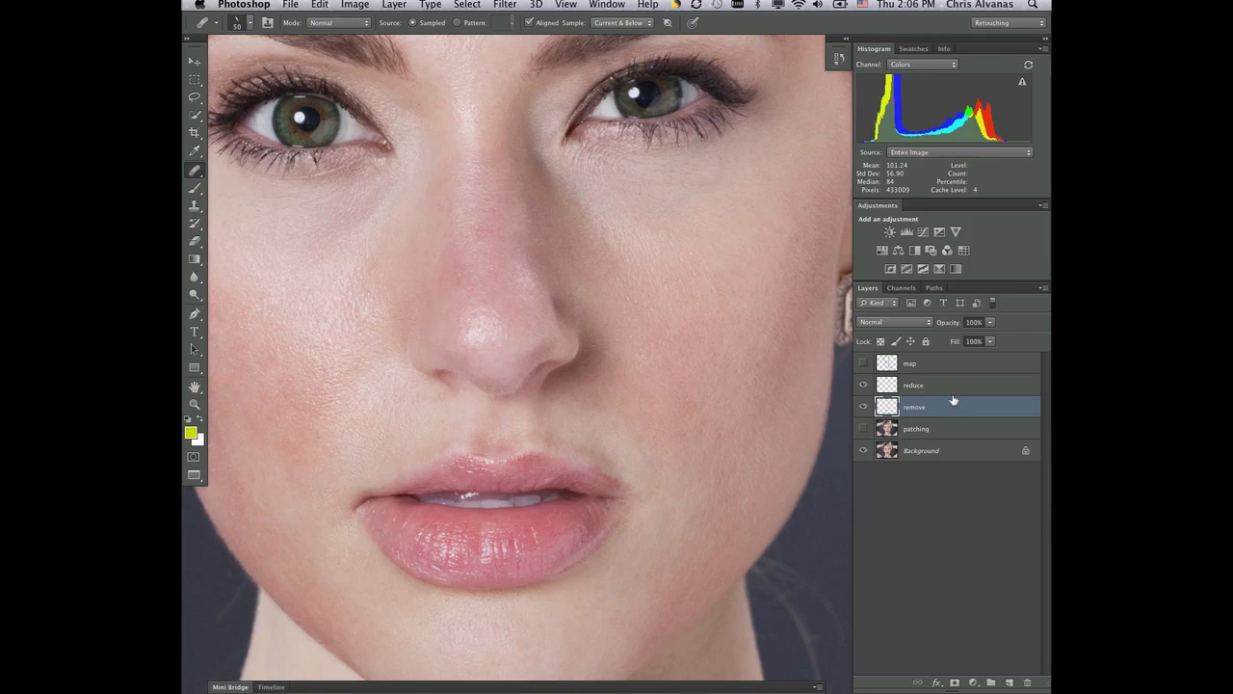
left_click(959, 387)
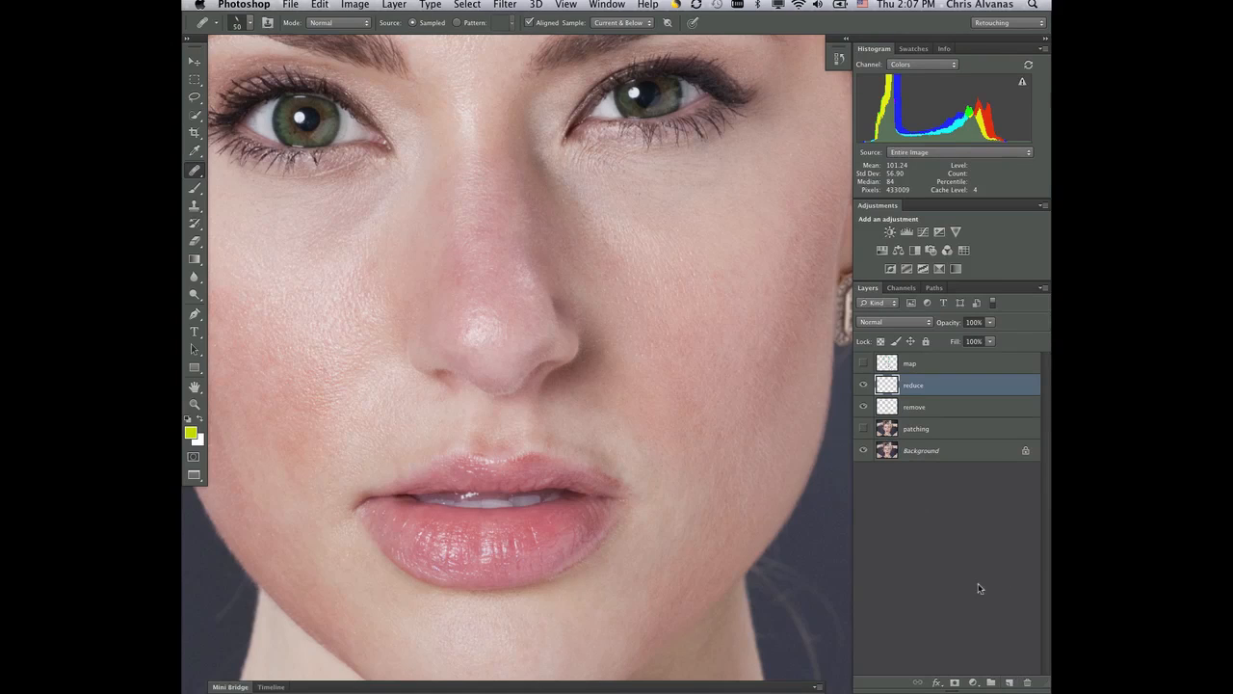
- Create a new layer above the reduce layer and name it "under eyes"
left_click(1009, 682)
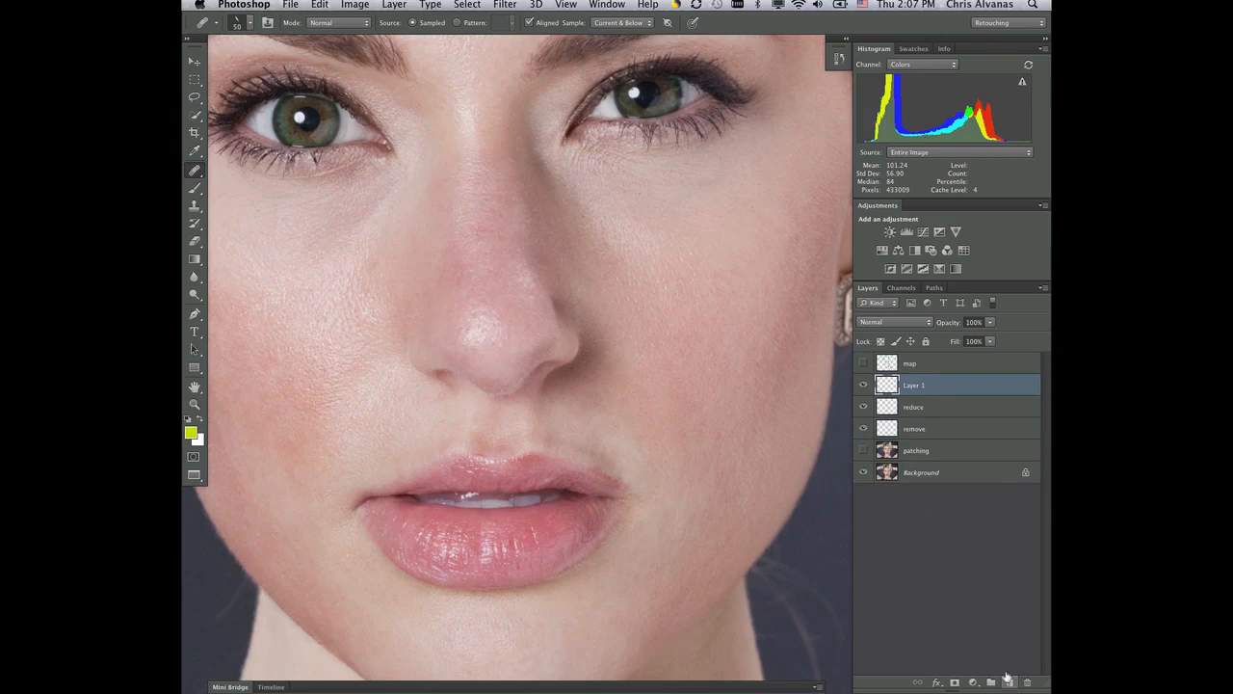
double_click(918, 384)
type("dnder e")
type("yes")
key("Return")
- Activate the Clone Stamp tool and set its blending mode to Lighten
left_click_drag(541, 353, 602, 443)
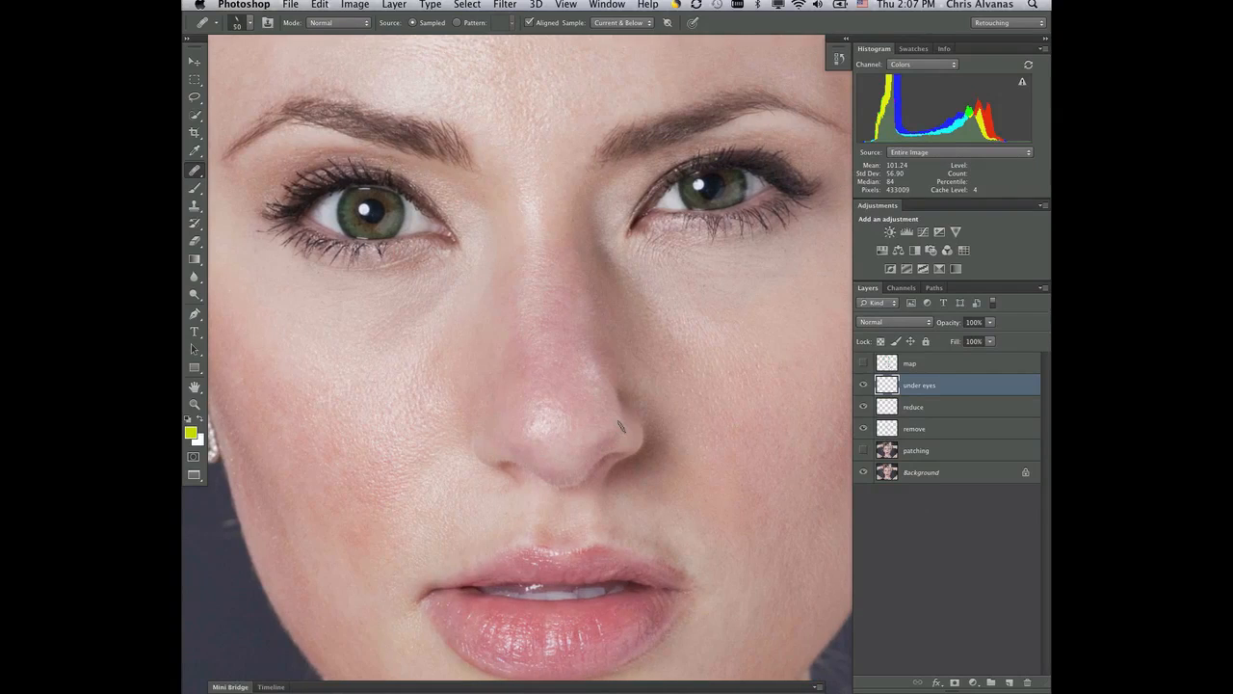
left_click(624, 432, "super")
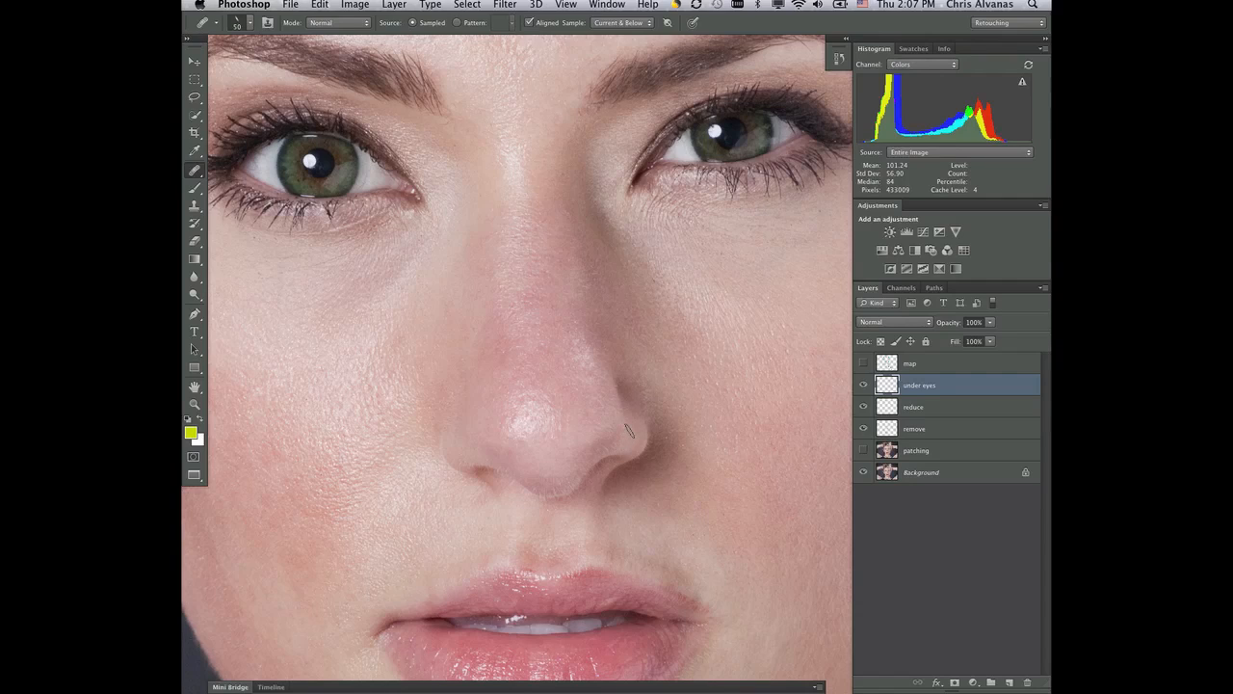
key("z")
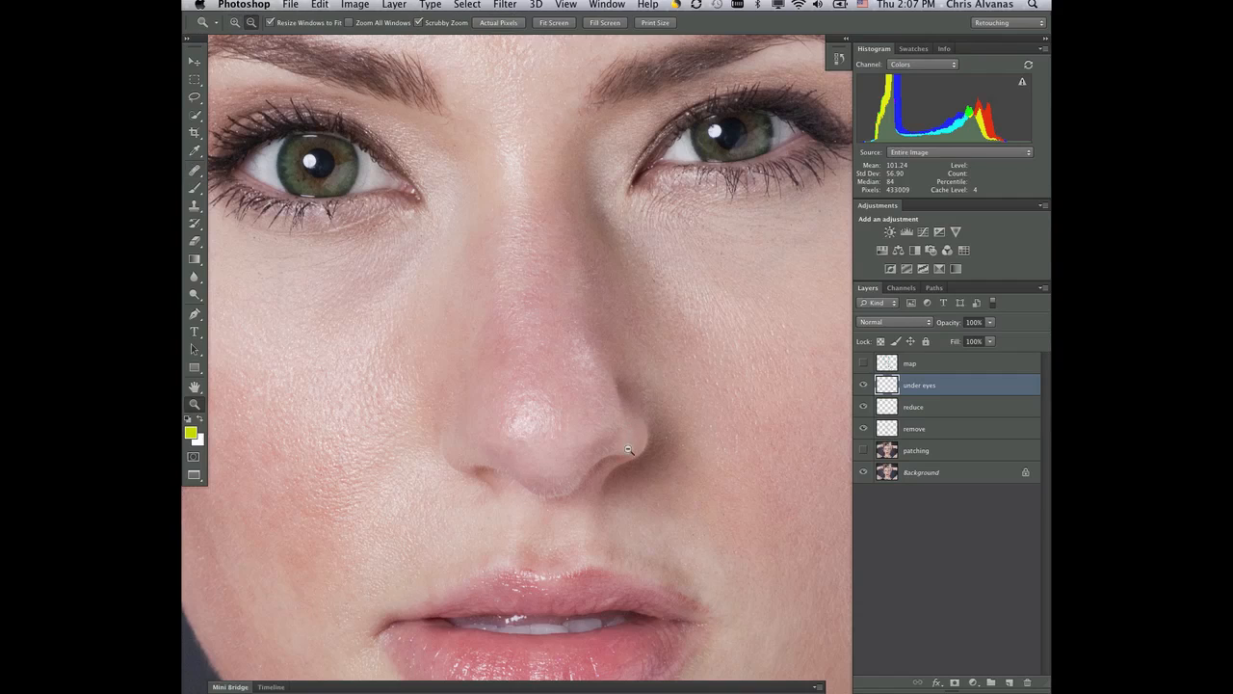
left_click(630, 443, "alt")
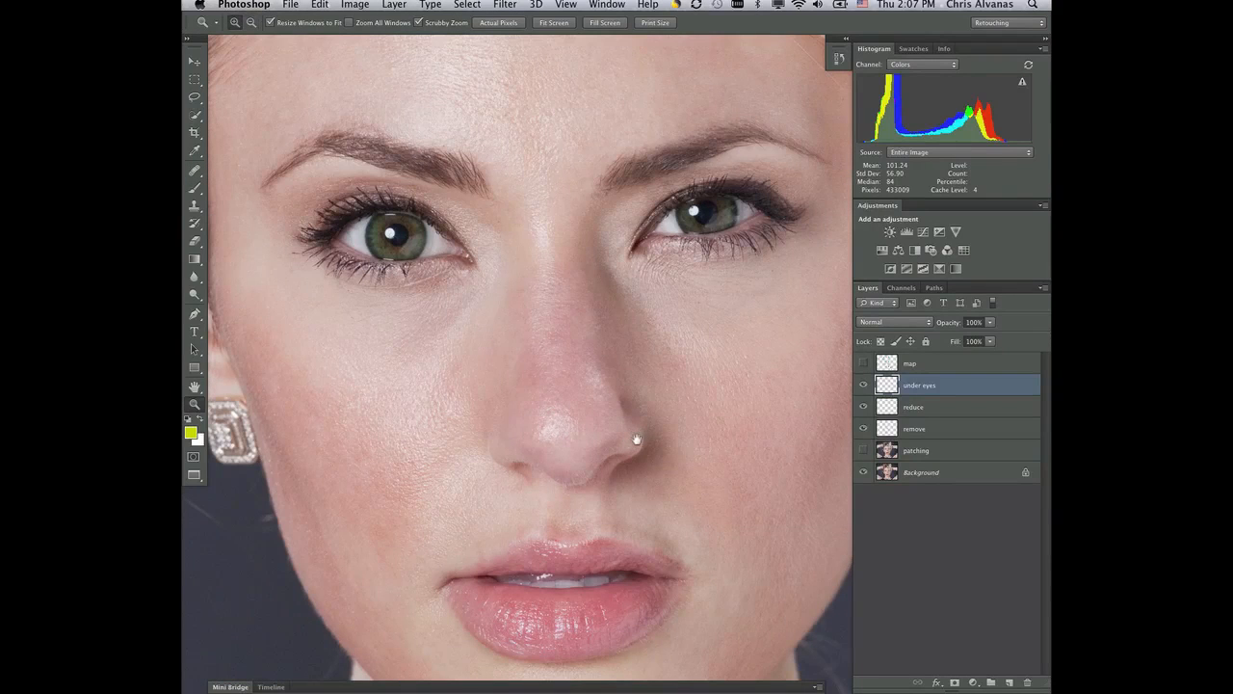
left_click_drag(629, 438, 582, 437)
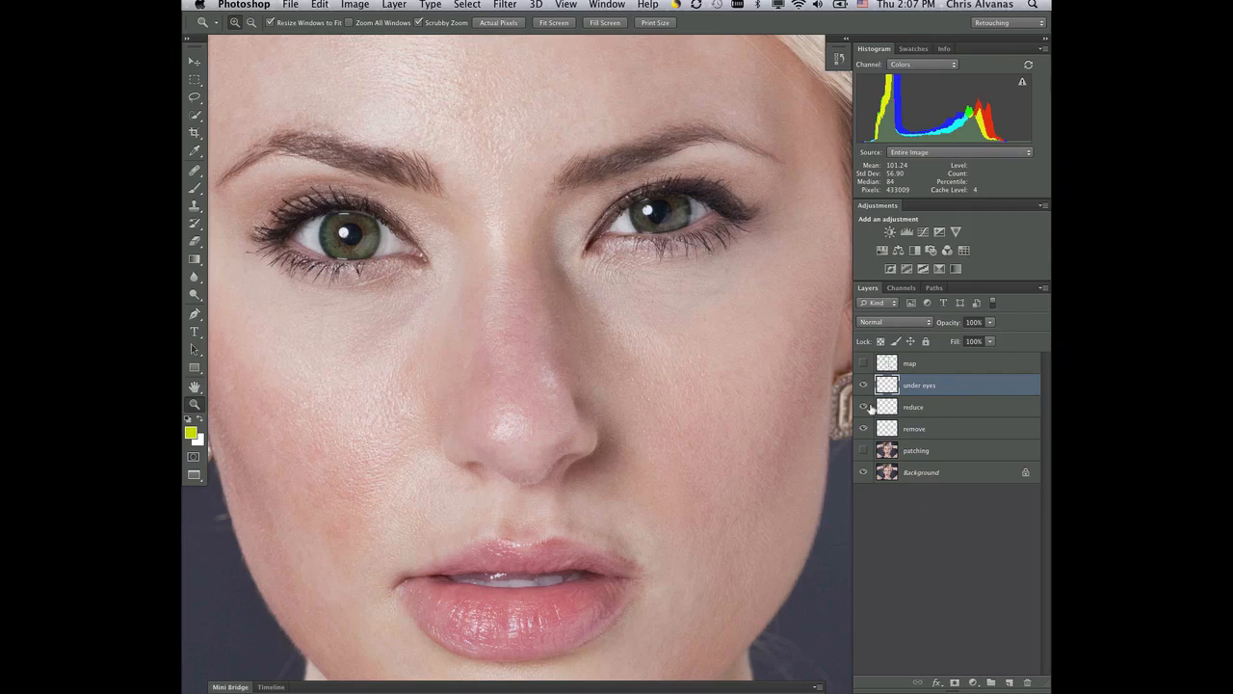
key("s")
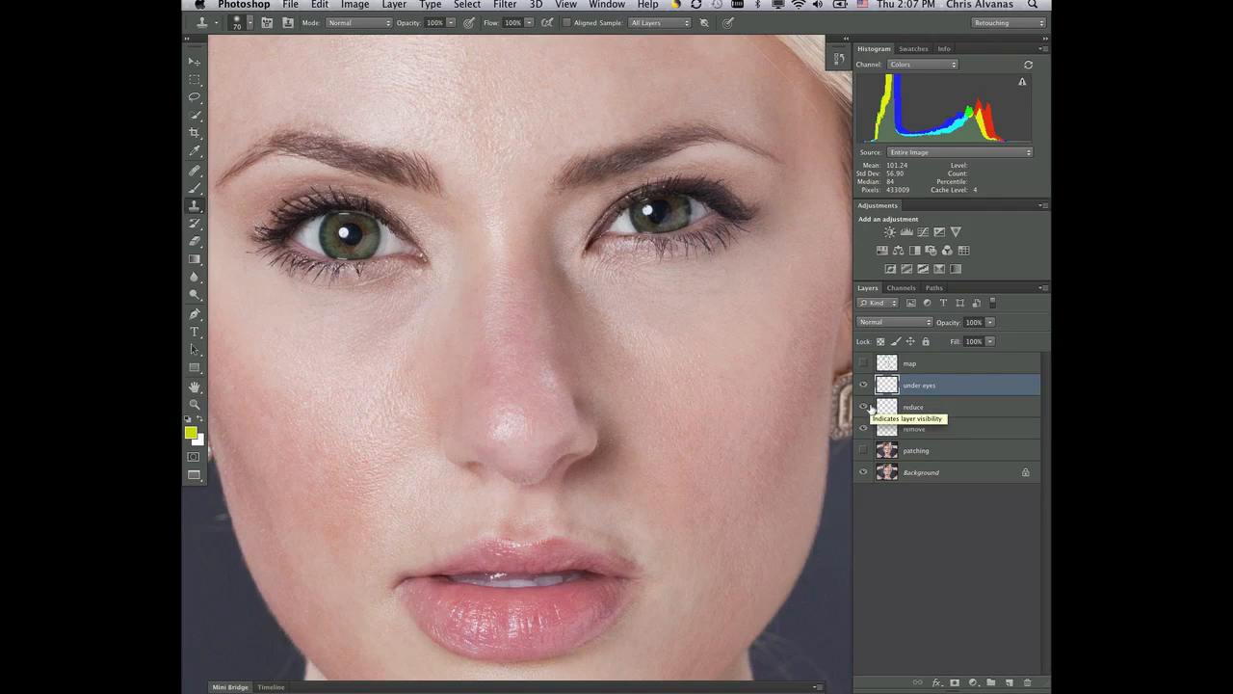
left_click(384, 23)
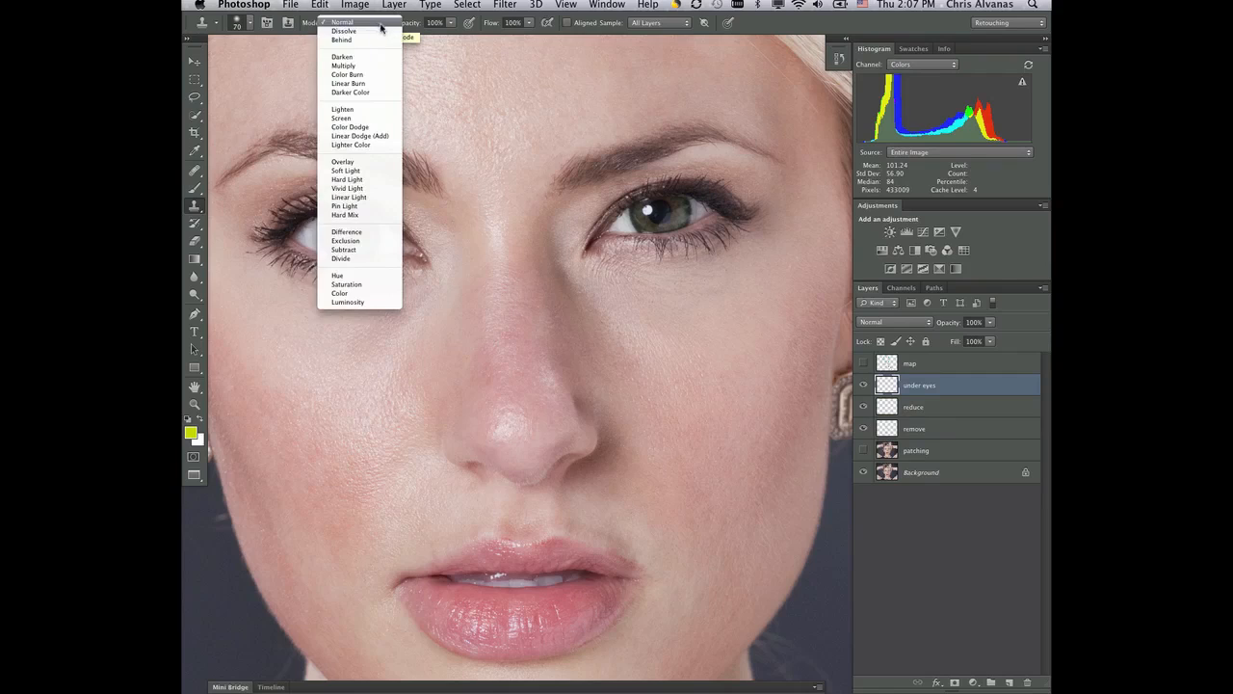
left_click(375, 109)
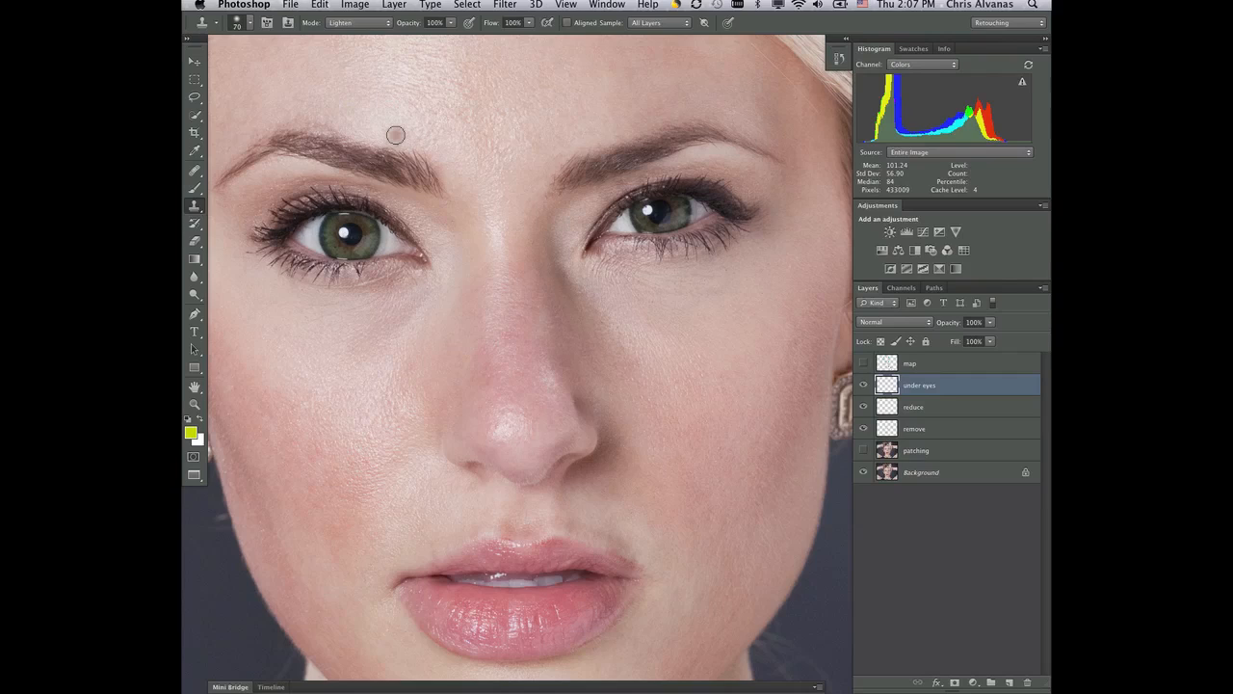
- Set the Clone Stamp to a 175 px brush with 52% flow and 17% opacity
key("bracketright")
key("bracketright")
key("bracketright")
key("bracketright")
key("bracketright")
key("bracketright")
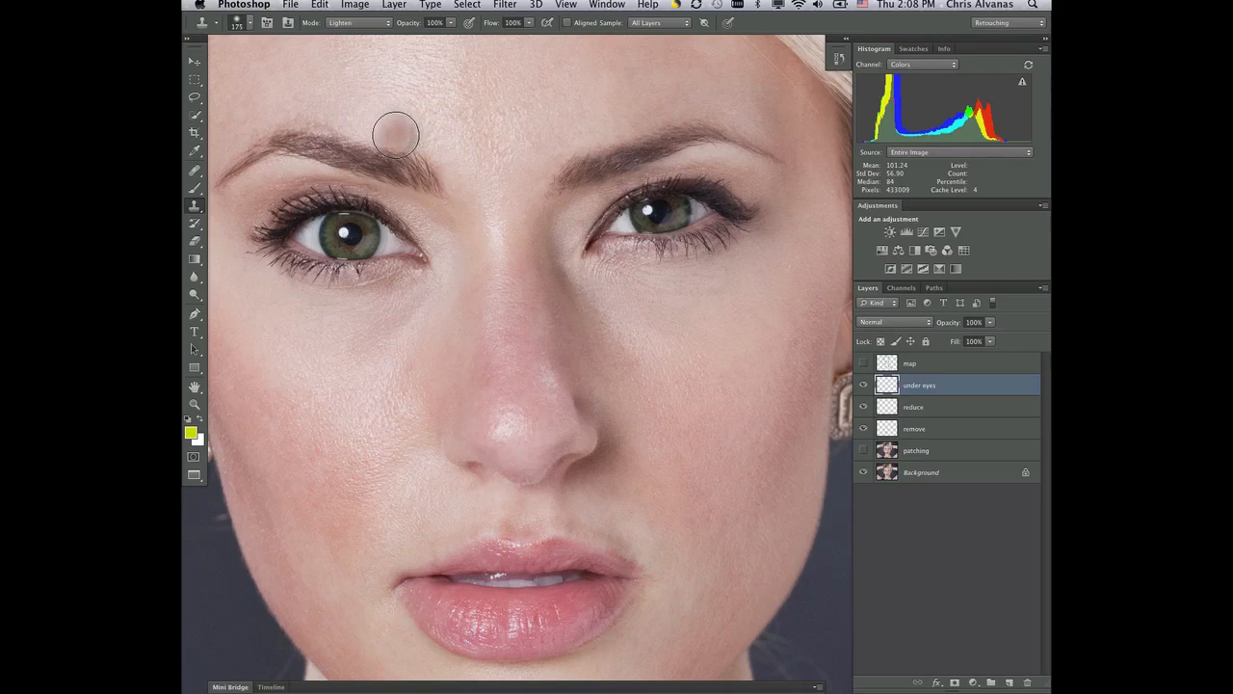
left_click(529, 25)
left_click_drag(533, 35, 400, 39)
left_click(450, 22)
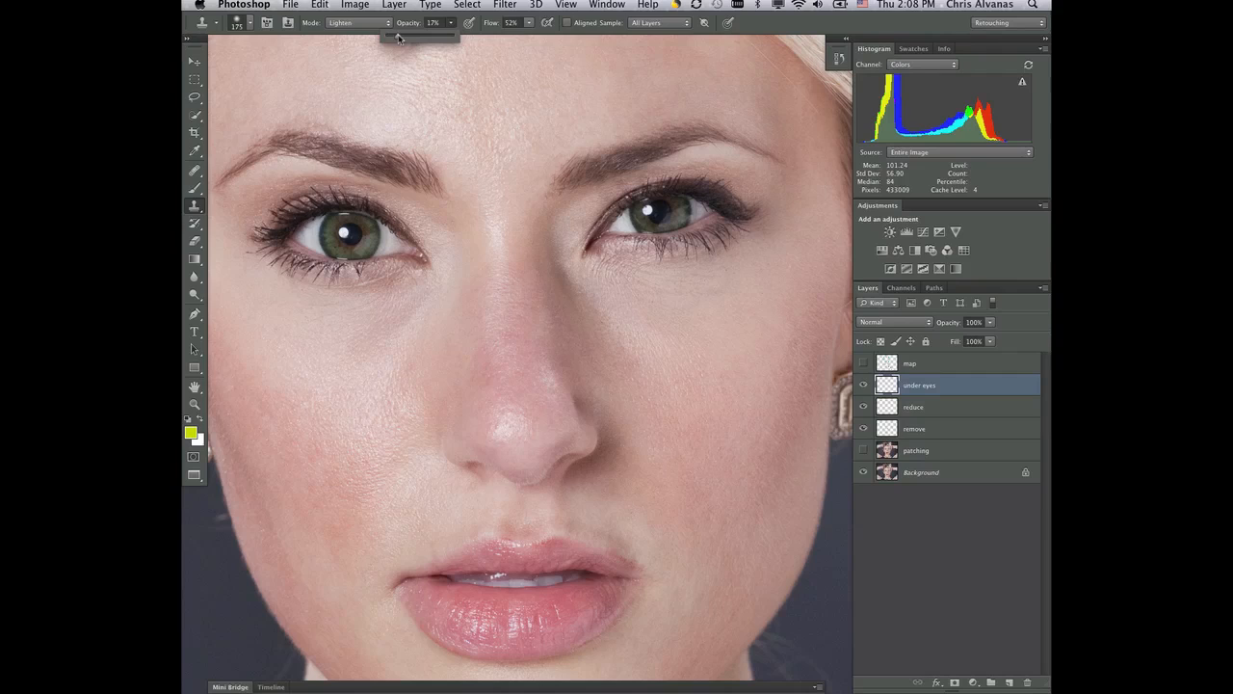
- Lighten the shadows beneath both eyes on the under eyes layer by cloning brighter skin from just below each eye
left_click(664, 308, "alt")
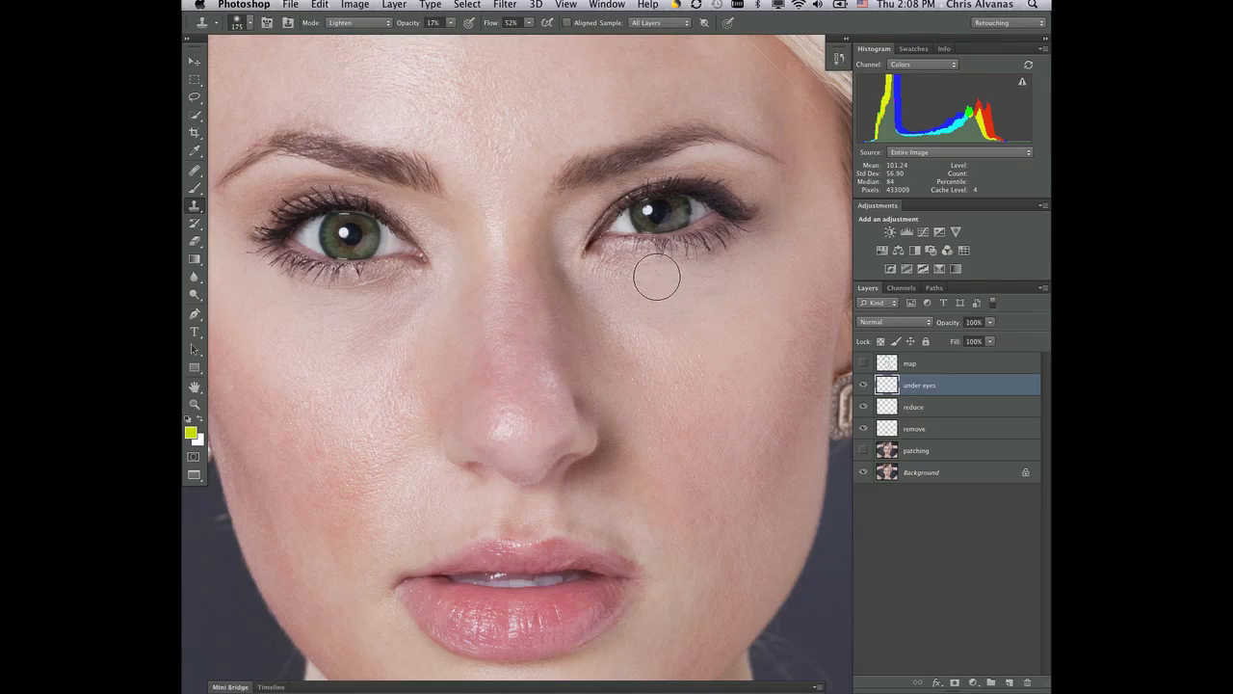
mouse_move(657, 278)
left_mouse_down()
mouse_move(600, 272)
mouse_move(740, 256)
mouse_move(608, 275)
mouse_move(737, 255)
mouse_move(653, 264)
left_mouse_up()
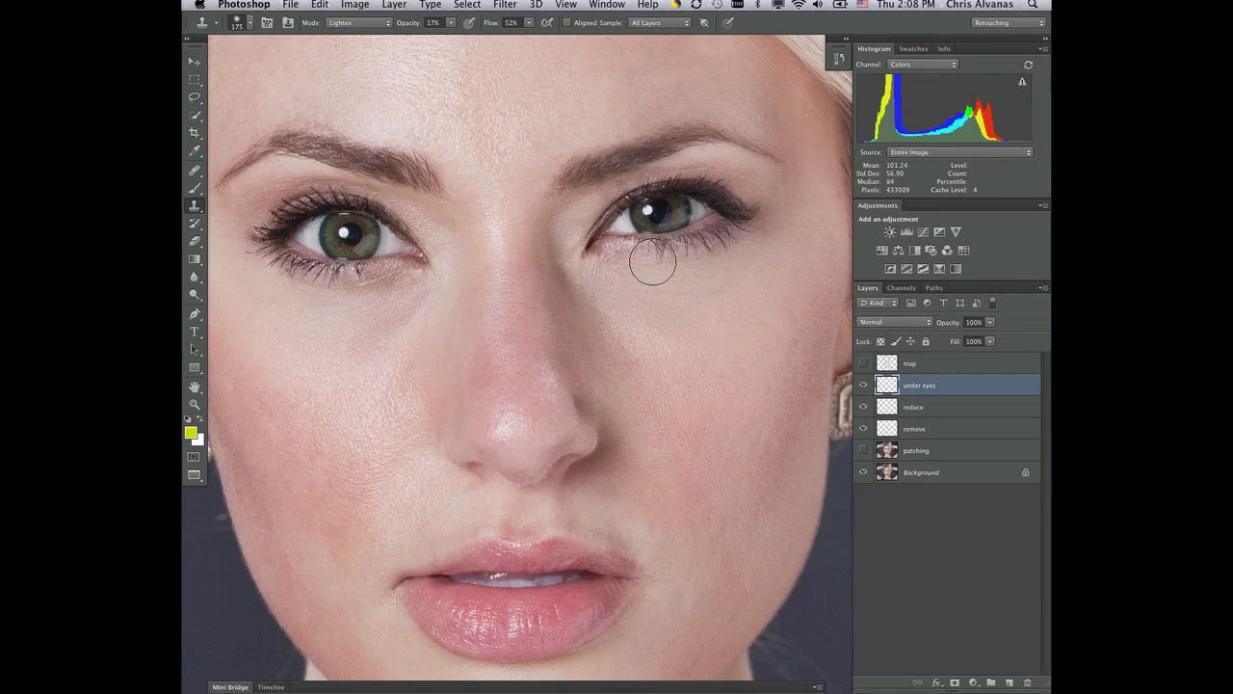
left_click(653, 264)
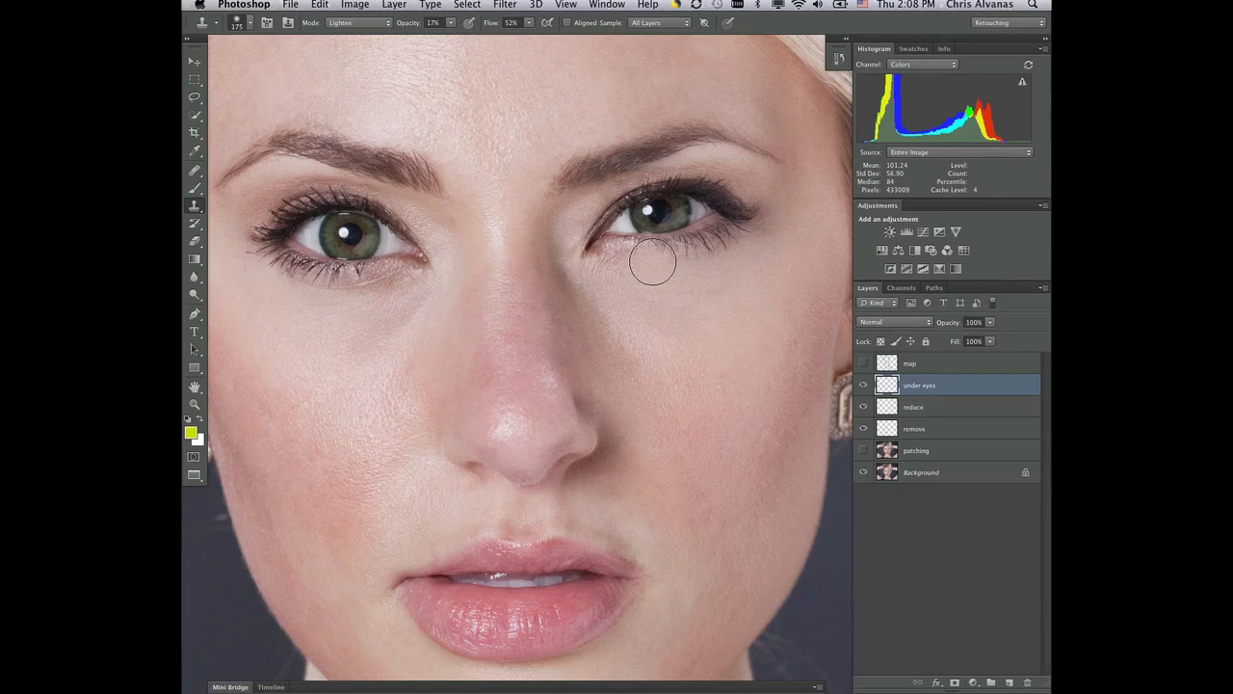
left_click(359, 331, "alt")
mouse_move(384, 292)
left_mouse_down()
mouse_move(393, 285)
mouse_move(350, 298)
mouse_move(413, 270)
mouse_move(295, 308)
mouse_move(369, 295)
mouse_move(313, 301)
mouse_move(319, 292)
left_mouse_up()
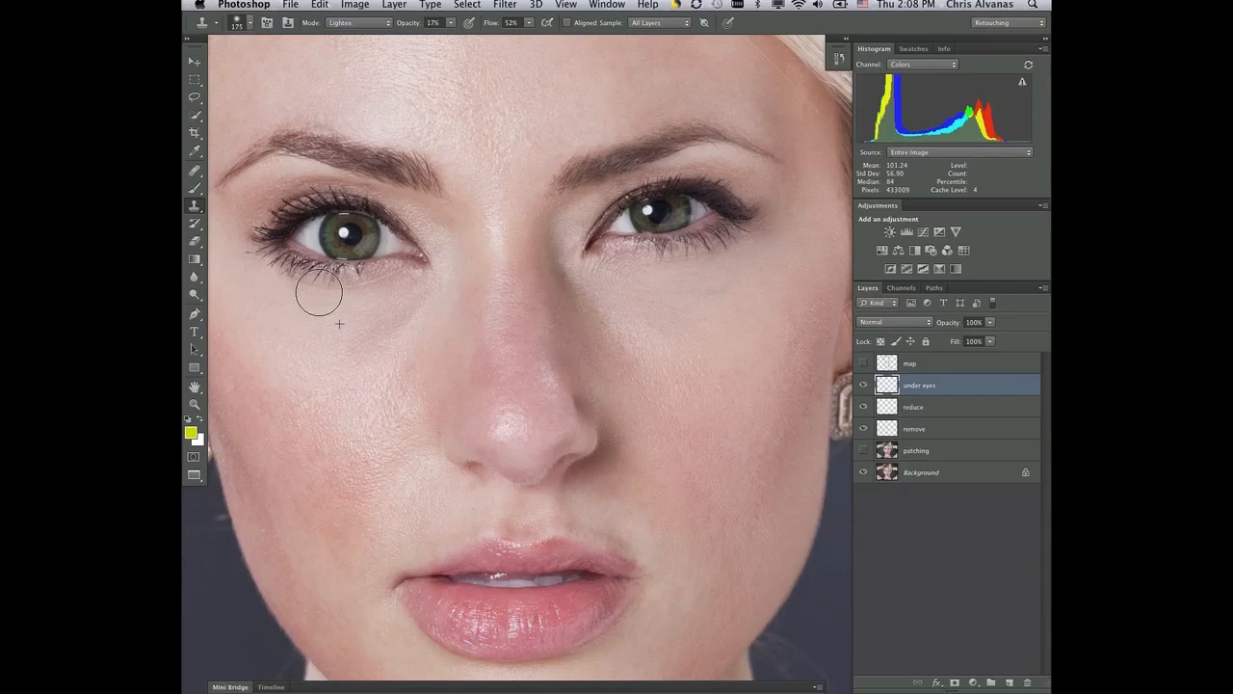
left_click(319, 292)
- Reduce the Clone Stamp brush to 20 px and set its blending mode to Normal
key("bracketleft")
key("bracketleft")
key("bracketleft")
key("bracketleft")
key("bracketleft")
key("bracketleft")
key("bracketleft")
key("bracketleft")
key("bracketleft")
left_click(388, 22)
left_click(385, 6)
- Clone over the crease and fine lines just below the lower lashes of the eye at image left, using a smaller brush
key("z")
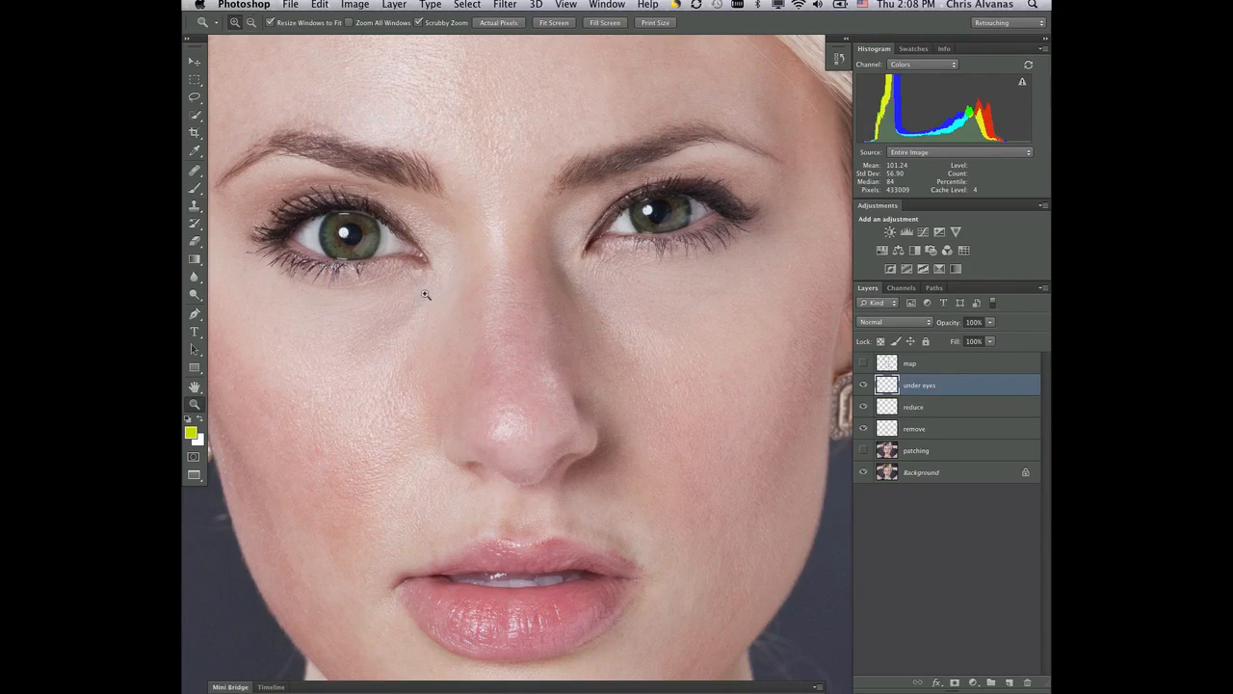
left_click(421, 296)
left_click(420, 297)
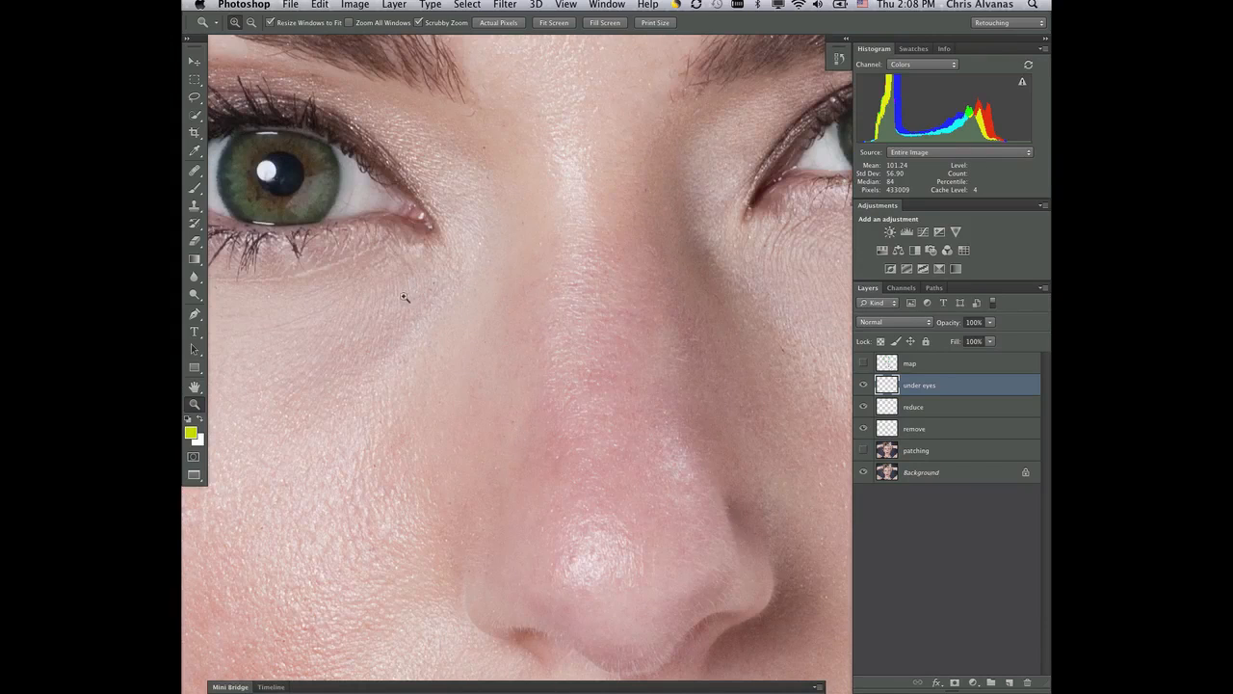
left_click_drag(394, 329, 445, 330)
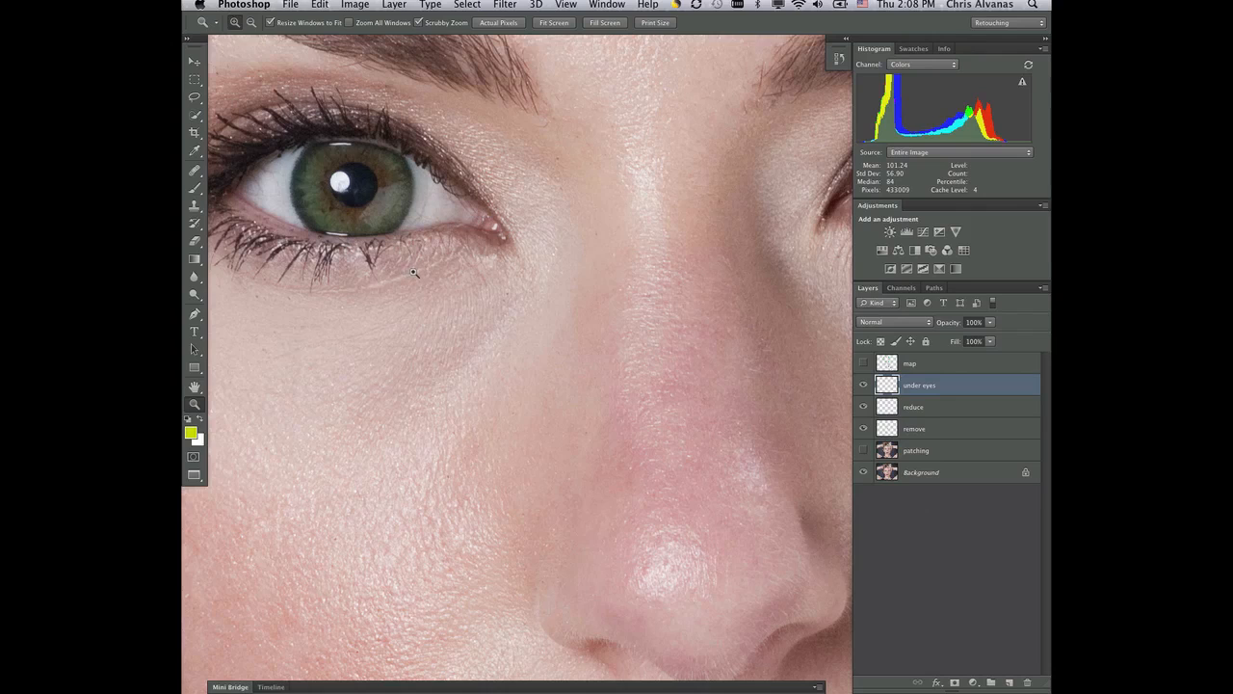
key("s")
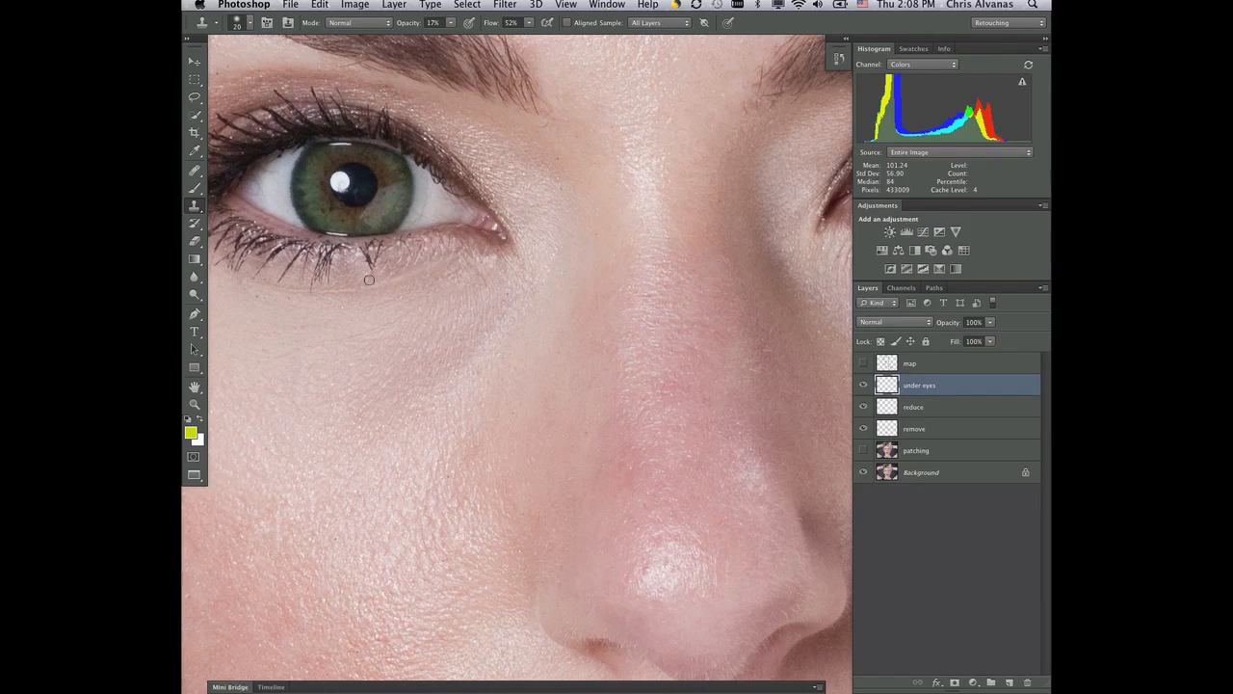
mouse_move(395, 275)
left_mouse_down()
mouse_move(379, 286)
mouse_move(383, 271)
left_mouse_up()
left_click(385, 279)
key("bracketleft")
key("bracketleft")
left_click_drag(346, 292, 346, 289)
left_click(341, 288)
left_click(324, 290)
left_click_drag(304, 287, 311, 287)
left_click(288, 293)
left_click(290, 286)
left_click(469, 281)
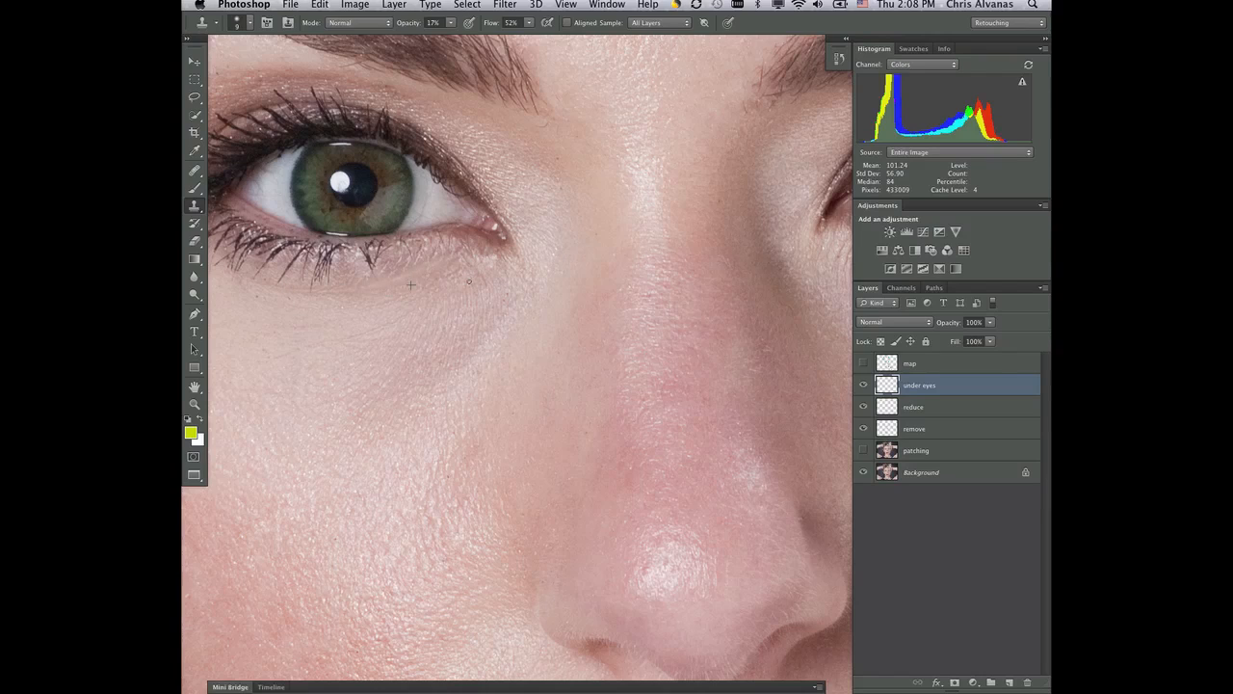
- Clone over the fine lines in the shadowed skin further below the same eye
left_click(383, 324)
left_click(381, 326)
left_click(399, 311)
left_click(405, 316)
left_click(382, 326)
left_click_drag(313, 347, 298, 354)
- Switch to the Healing Brush and create a new layer named "additional heal" above the under eyes layer
key("j")
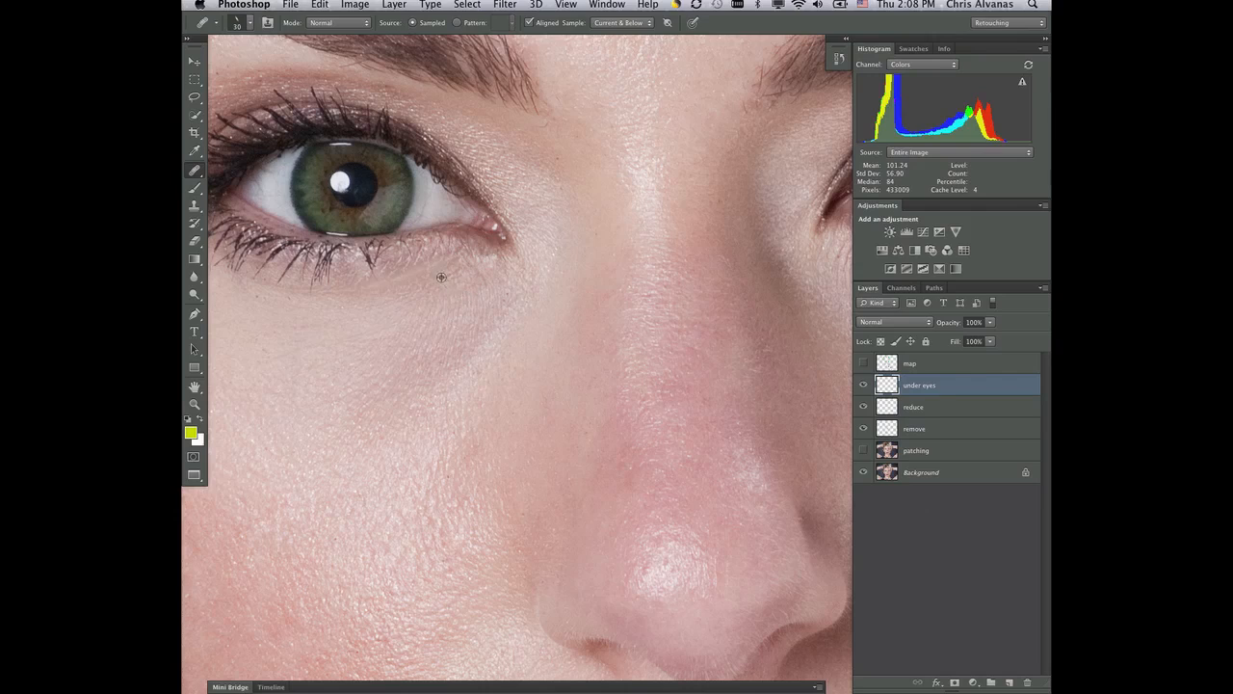
mouse_move(412, 276)
left_mouse_down()
mouse_move(427, 257)
mouse_move(400, 268)
mouse_move(432, 267)
left_mouse_up()
left_click(378, 299, "alt")
left_click_drag(918, 399, 916, 389)
left_click_drag(917, 388, 916, 399)
left_click(1009, 683)
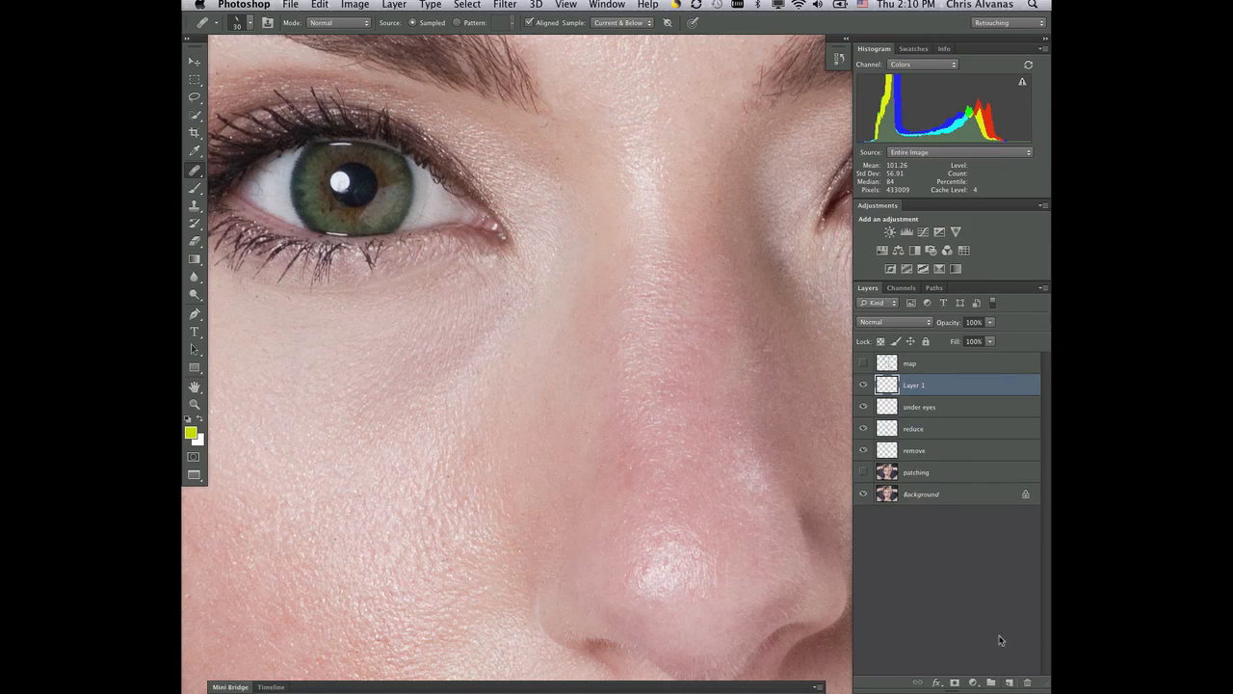
double_click(916, 386)
type("additional heal")
key("Return")
left_click(977, 403)
left_click(974, 388)
- Heal the crease near the inner corner below the eye at image left, resampling from the surrounding skin
left_click_drag(439, 259, 410, 265)
left_click_drag(419, 286, 418, 284)
left_click(445, 269, "alt")
left_click(438, 260)
left_click(403, 286, "alt")
mouse_move(422, 272)
left_mouse_down()
mouse_move(413, 281)
mouse_move(417, 264)
left_mouse_up()
- Heal the fine lines beneath the outer lower lashes of the same eye, sampling clean skin just below them
left_click(357, 300, "alt")
mouse_move(287, 292)
left_mouse_down()
mouse_move(332, 286)
mouse_move(299, 299)
left_mouse_up()
left_click(283, 310, "alt")
left_click(293, 296)
left_click(293, 309, "alt")
left_click(294, 292)
left_click(258, 297, "alt")
left_click(260, 286)
- Heal the remaining lines from the middle of the under-eye area up to the inner corner
left_click(349, 328)
left_click_drag(376, 310, 465, 268)
left_click(474, 280, "alt")
left_click_drag(474, 263, 459, 260)
- Bring the skin beneath the other eye into view for healing
left_click_drag(584, 421, 323, 467)
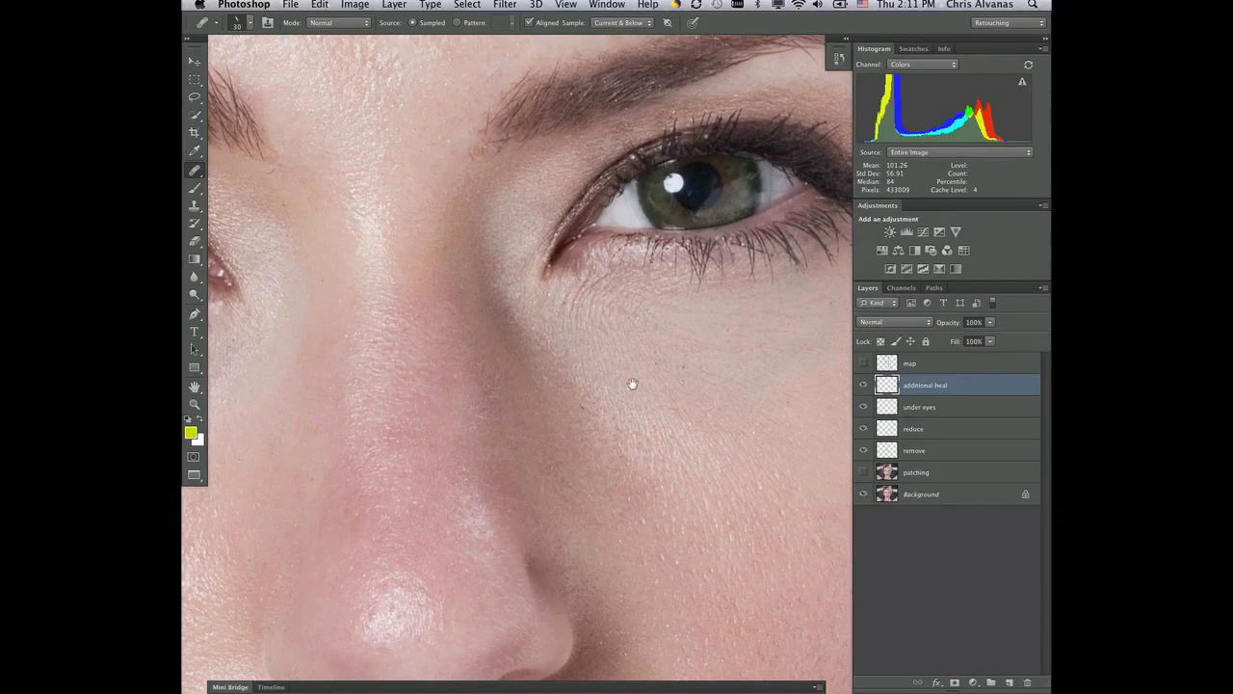
left_click_drag(569, 383, 432, 407)
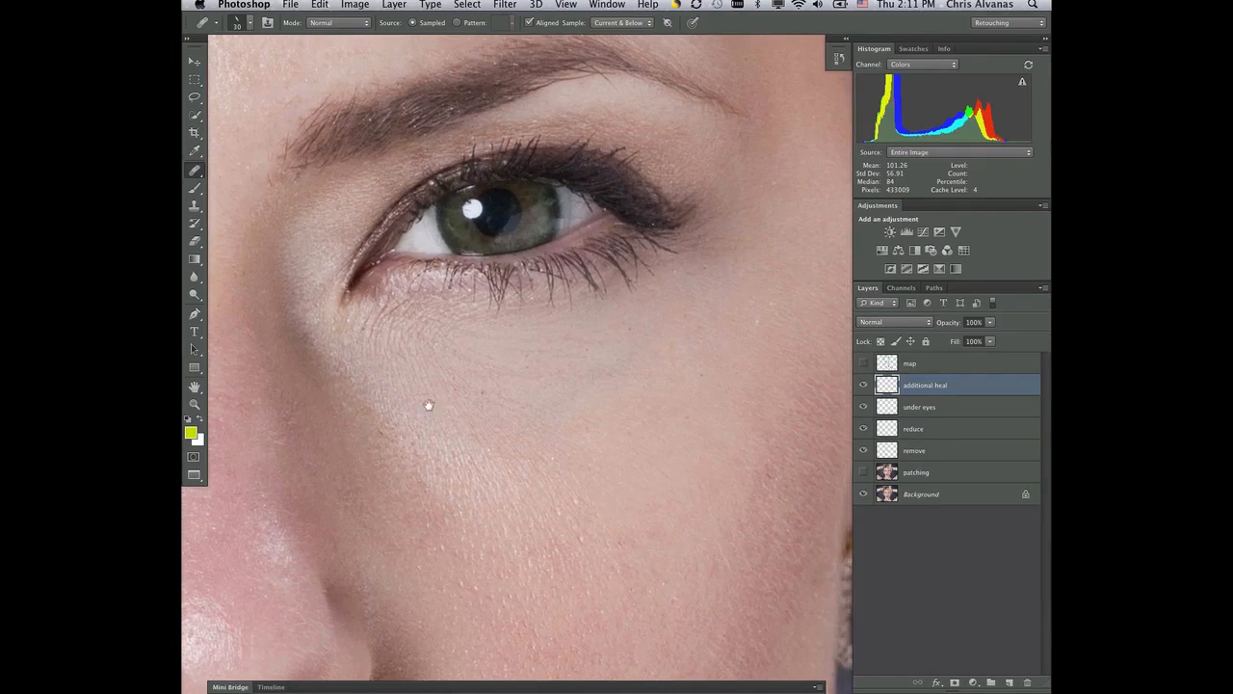